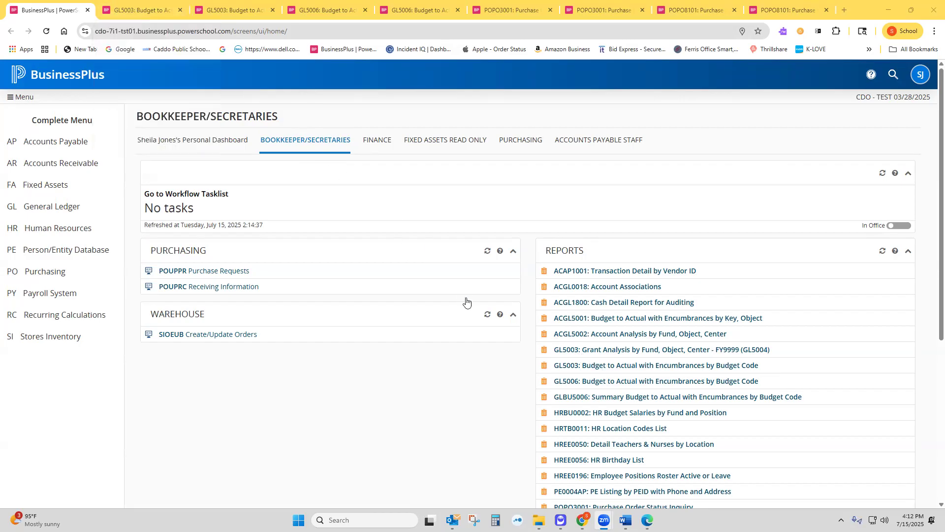
Open the GL5003 Budget to Actual with Encumbrances report, enter location *0500 and submit it
click(596, 371)
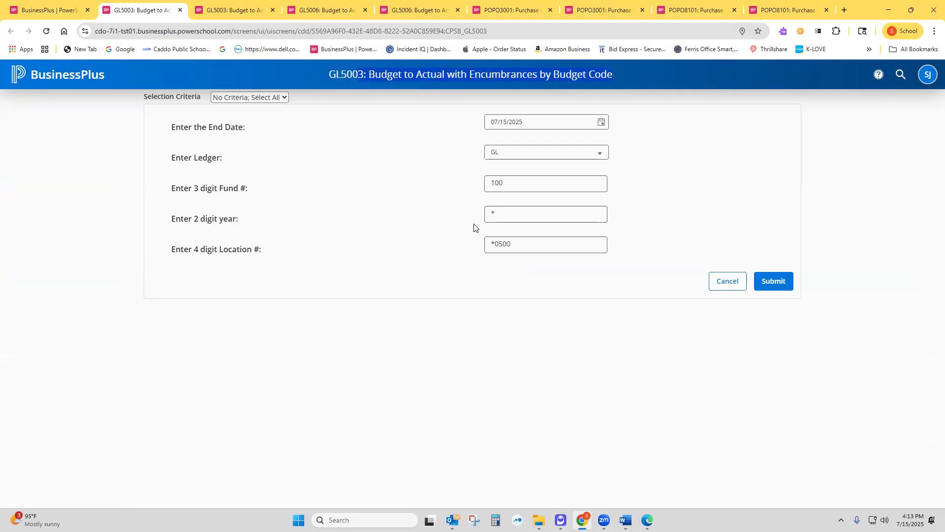
click(526, 244)
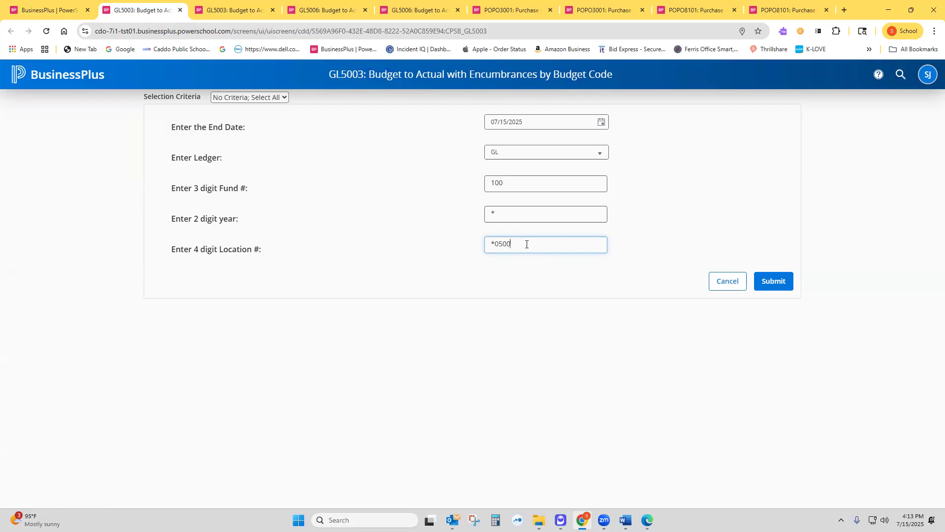
key(BackSpace)
key(BackSpace)
key(BackSpace)
key(BackSpace)
text(0500)
click(769, 288)
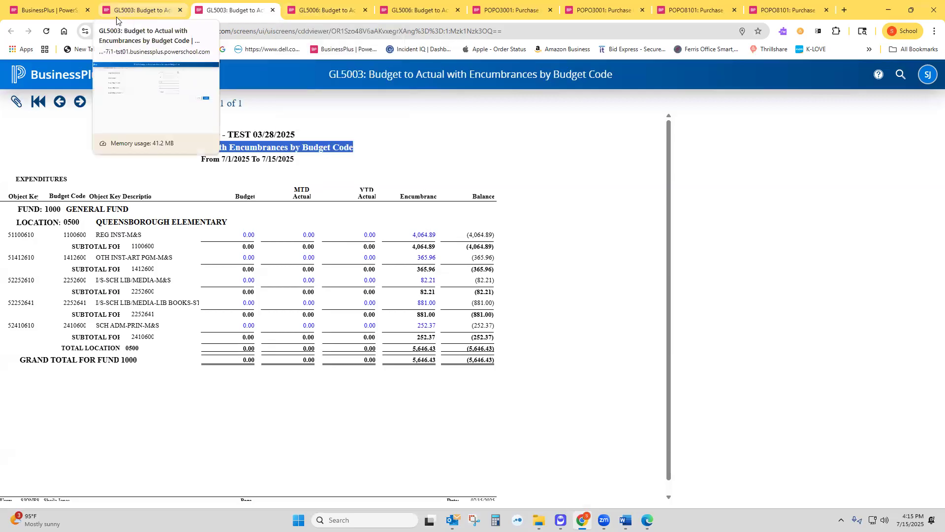
Go to the GL5006 Budget to Actual report criteria and set the fund number to 100
click(47, 9)
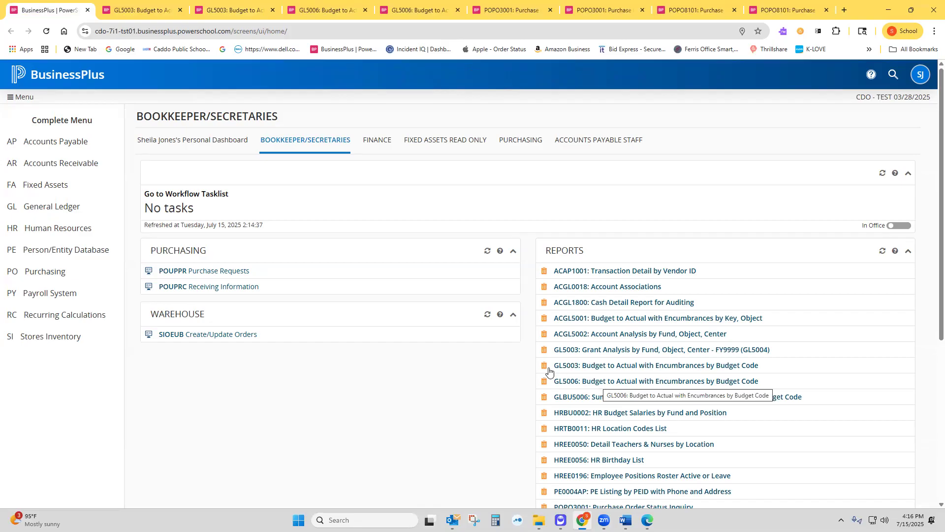
click(329, 10)
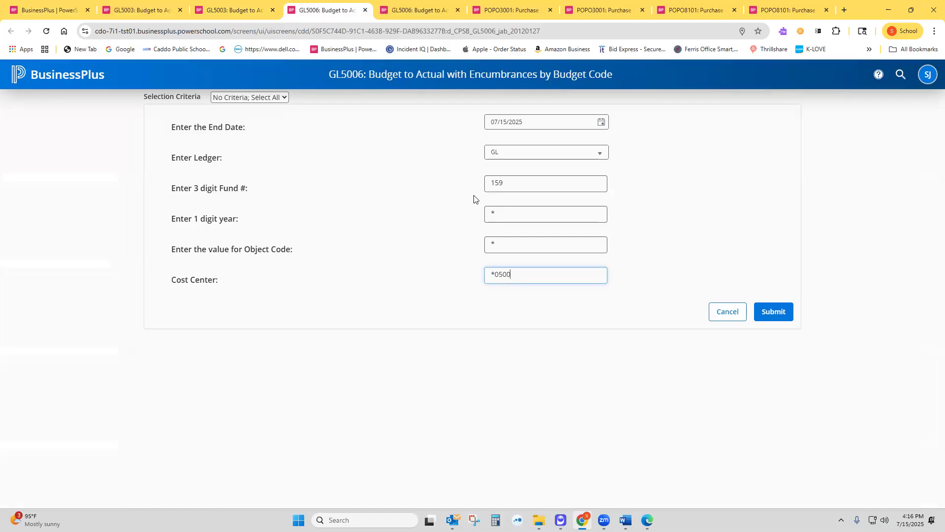
click(536, 179)
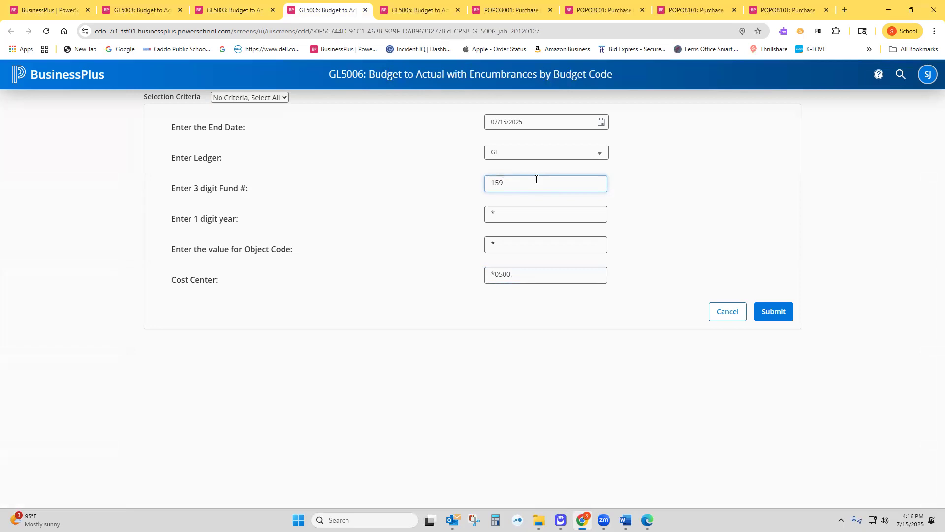
key(BackSpace)
key(BackSpace)
key(BackSpace)
text(100)
Set the cost center in the GL5006 criteria to *0904
click(534, 279)
key(BackSpace)
key(BackSpace)
key(BackSpace)
text(0940)
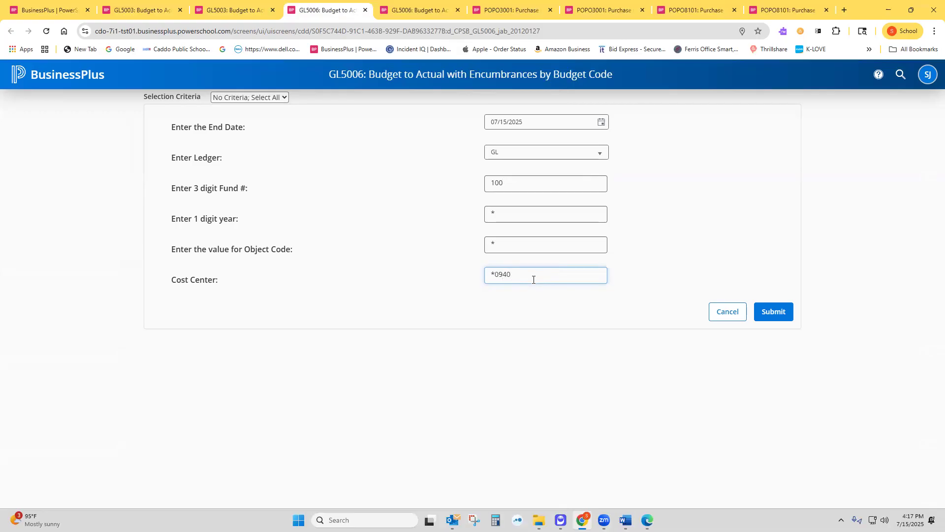
key(BackSpace)
key(BackSpace)
text(04)
Set the GL5006 cost center to *0500 and the fund number to 159
key(BackSpace)
key(BackSpace)
key(BackSpace)
text(500)
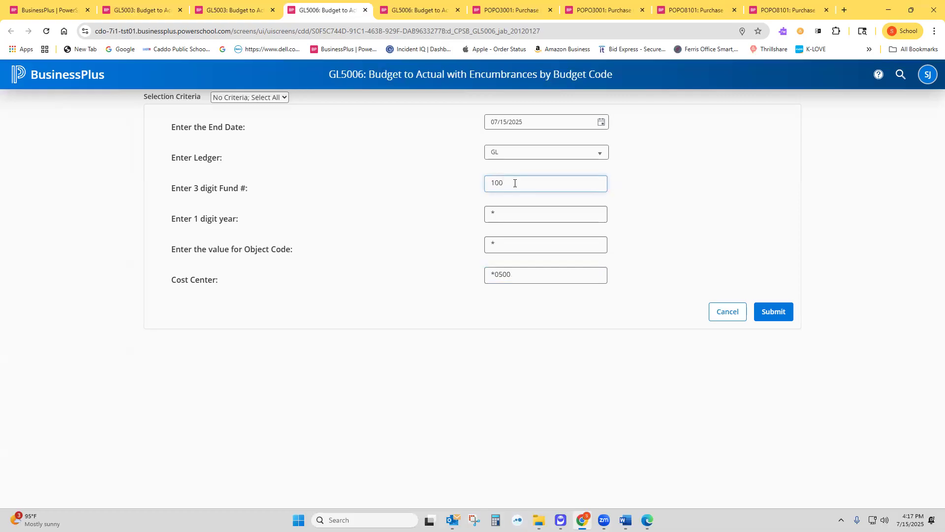
key(BackSpace)
text(59)
Review the generated GL5006 report and compare its layout and balances with the GL5003 report and criteria
click(430, 15)
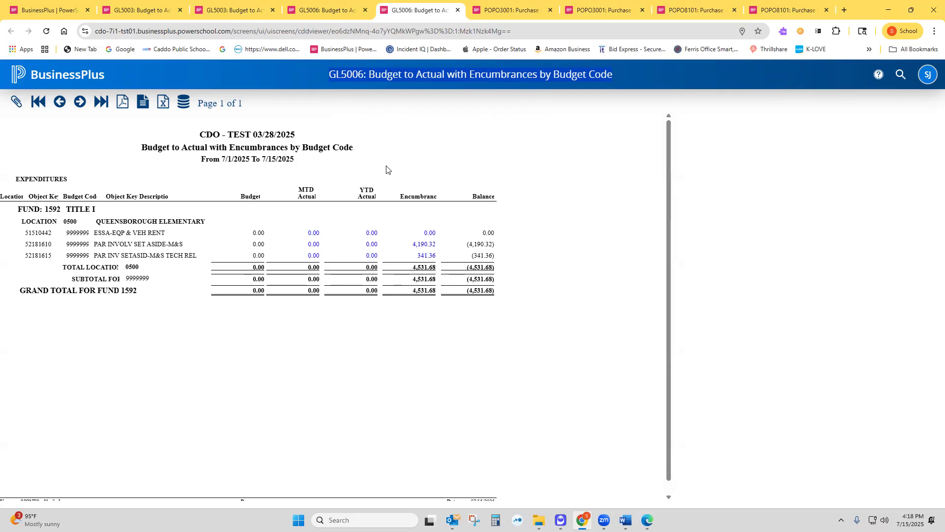
click(135, 10)
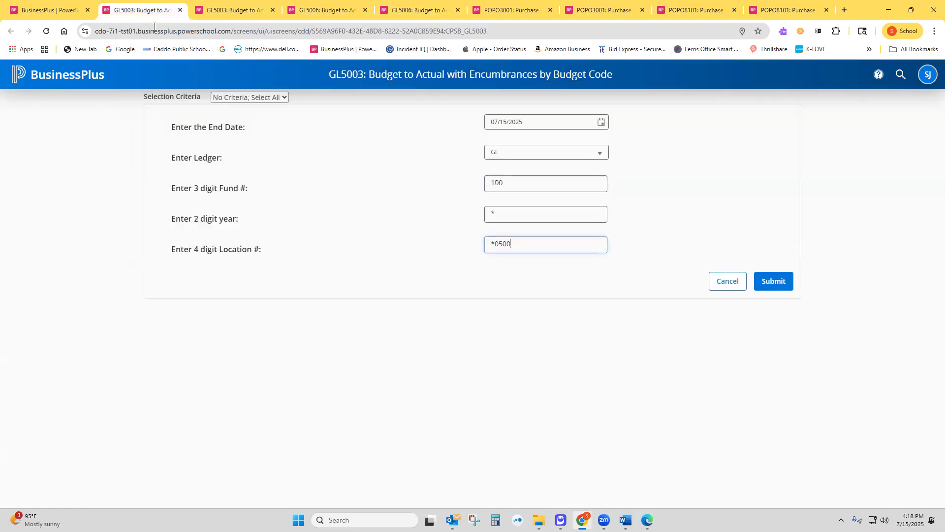
click(228, 14)
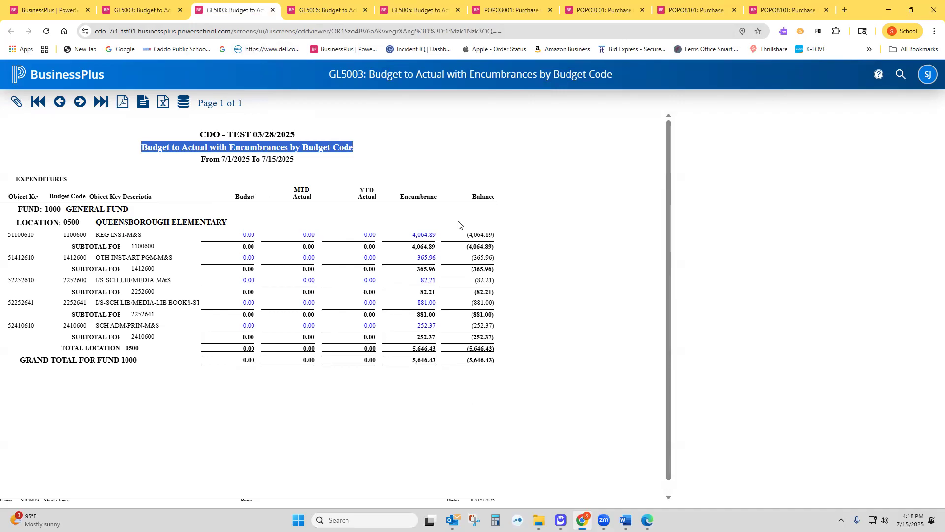
click(423, 10)
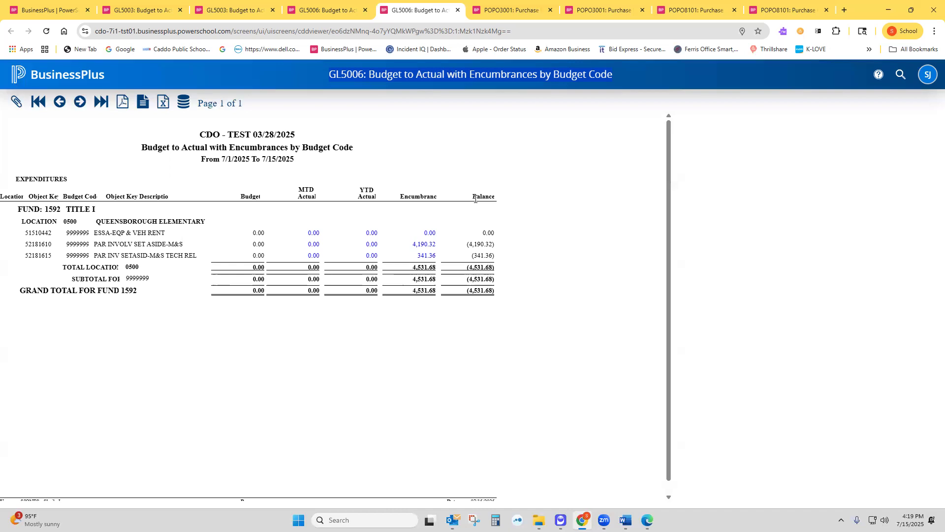
Fill in the GL5006 criteria with fund number 100 and cost center *0904
click(322, 7)
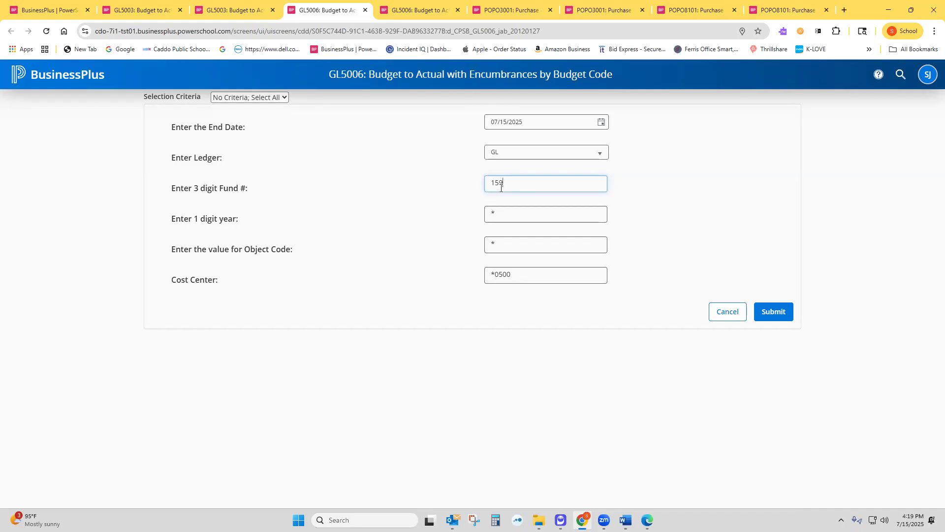
key(BackSpace)
key(BackSpace)
text(0)
text(0)
click(535, 278)
key(BackSpace)
key(BackSpace)
key(BackSpace)
text(904)
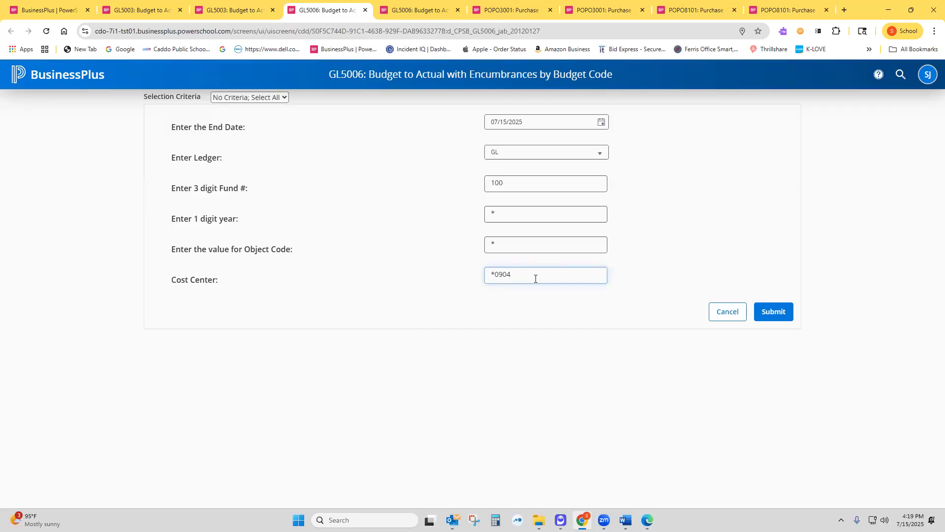
key(Return)
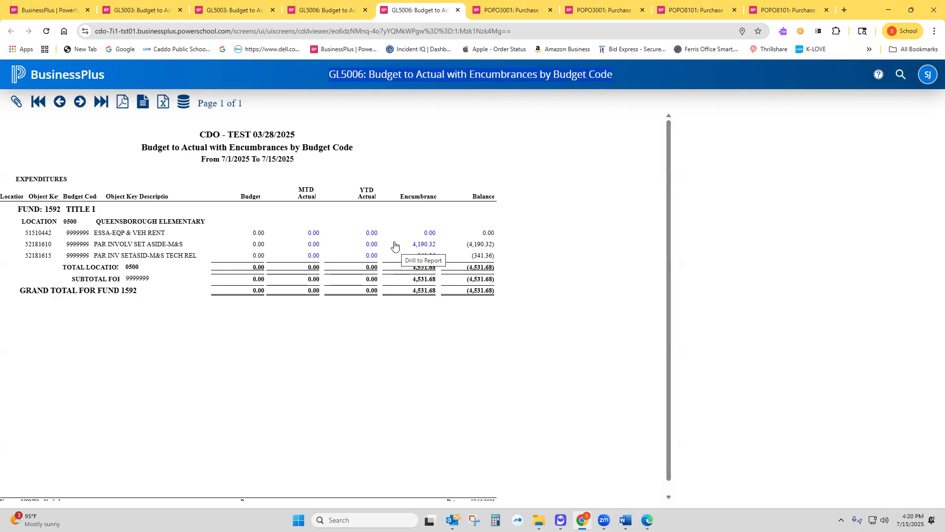
Look through the dashboard's report list and bring up the POPO3001 Purchase Order Status Inquiry criteria
click(50, 10)
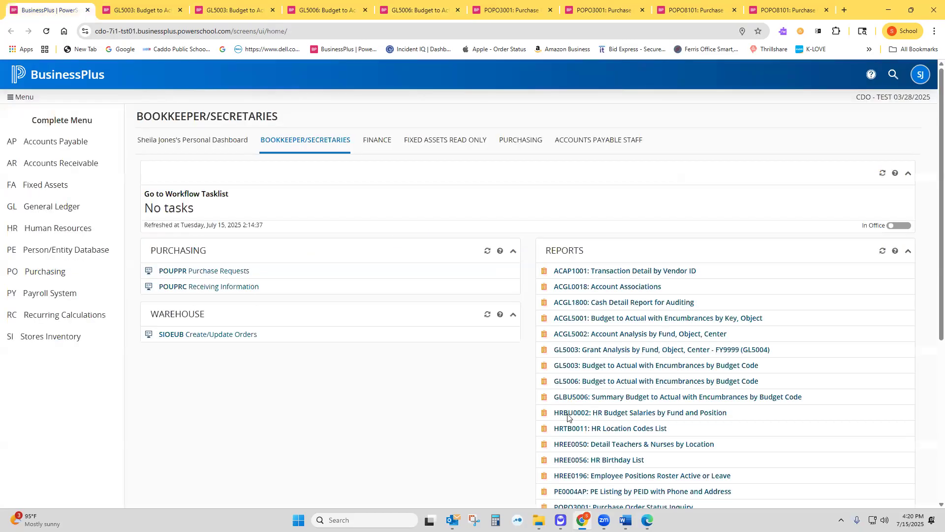
scroll(602, 423, down, 2)
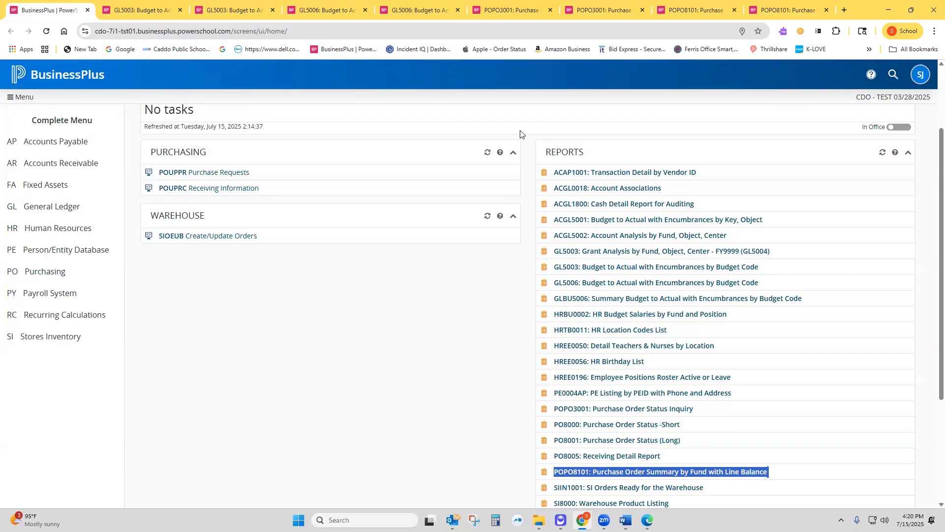
click(507, 11)
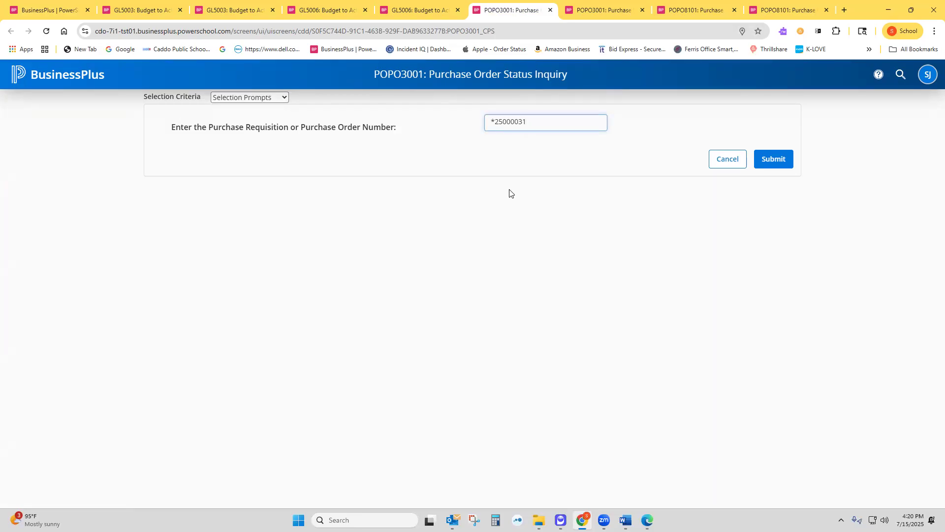
Examine the generated POPO3001 report, including its master information, items, encumbrances and receiving detail
click(591, 11)
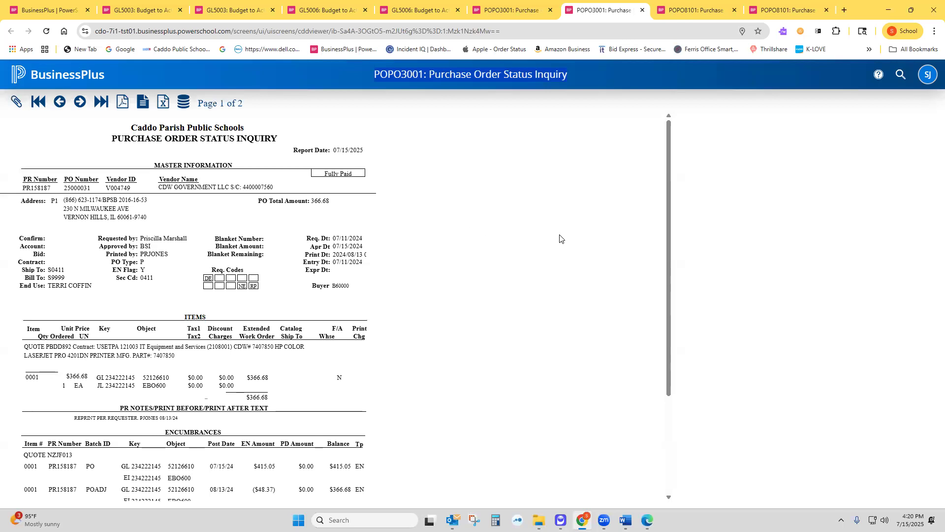
scroll(560, 239, down, 3)
scroll(559, 253, up, 3)
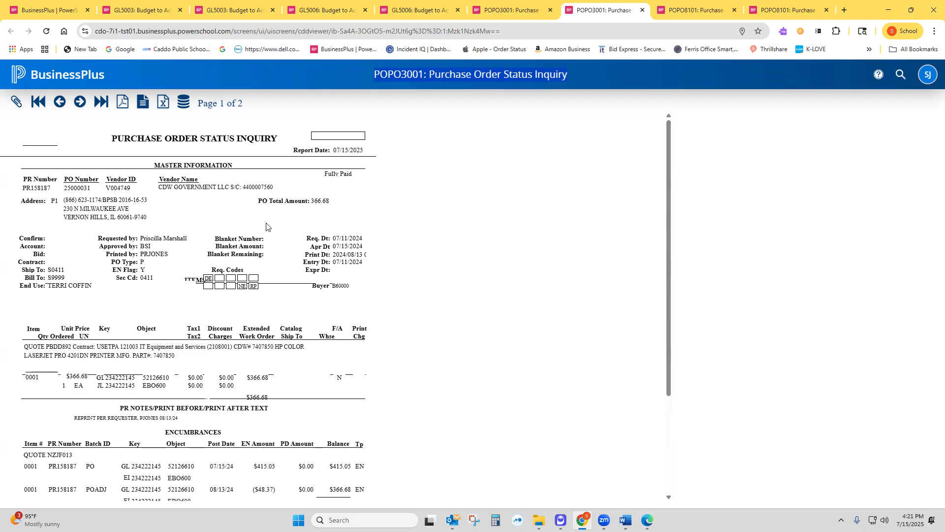
scroll(314, 394, down, 2)
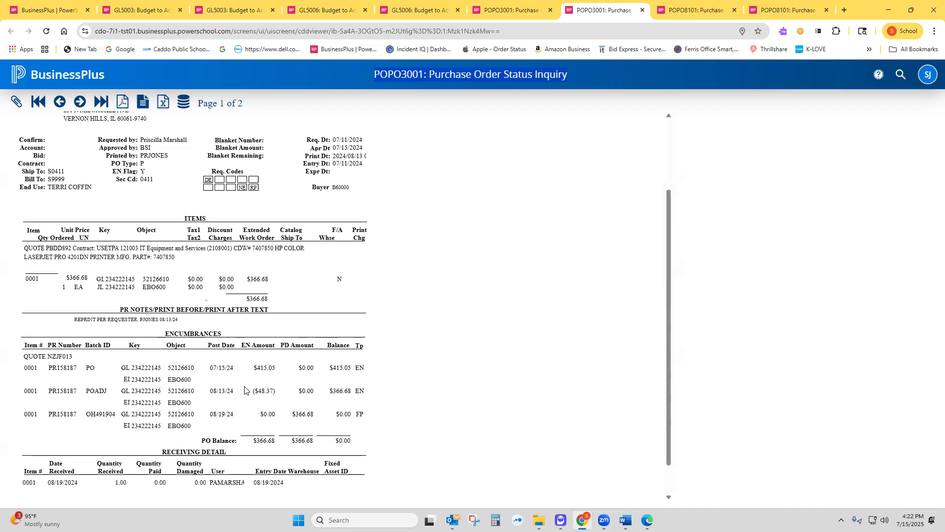
scroll(241, 381, up, 1)
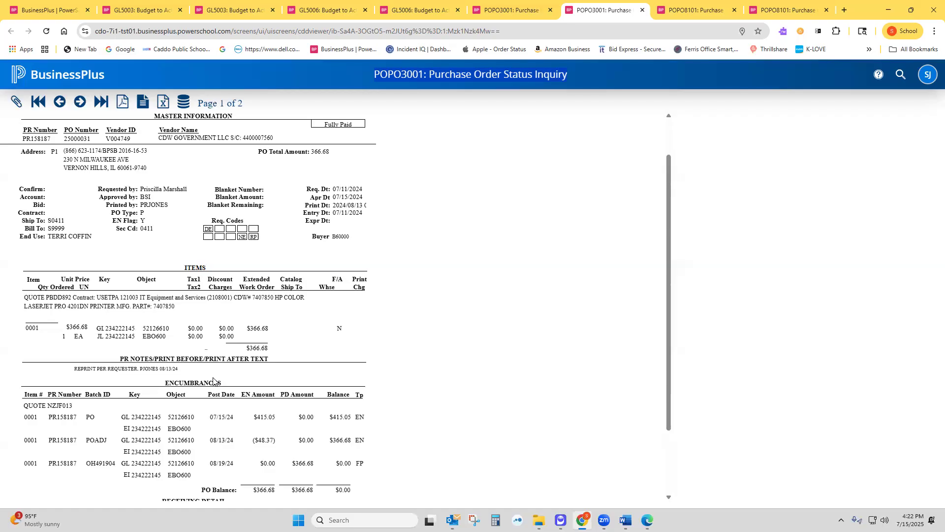
scroll(213, 380, down, 2)
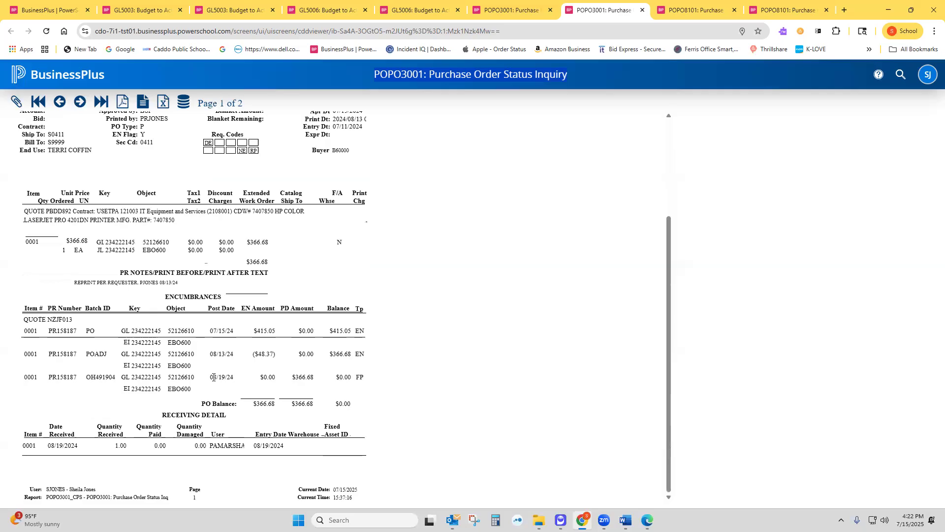
scroll(213, 377, up, 3)
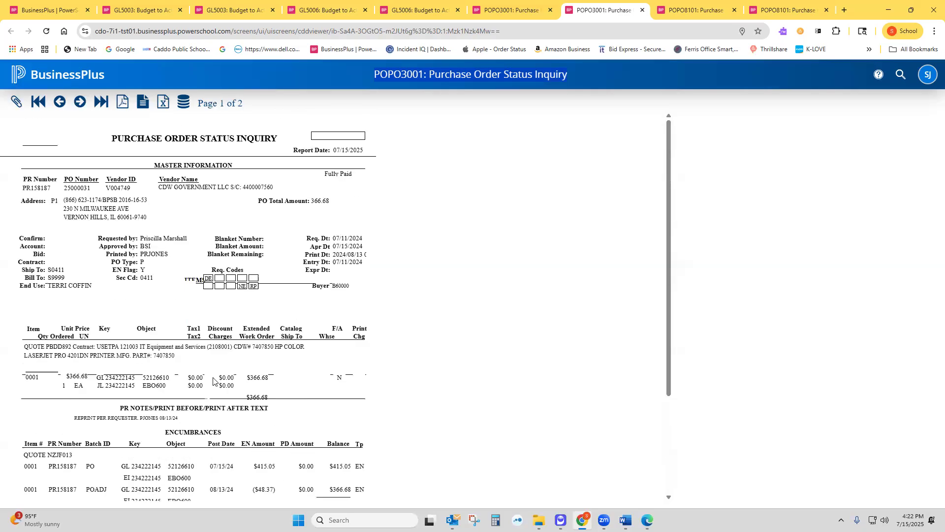
scroll(213, 381, down, 2)
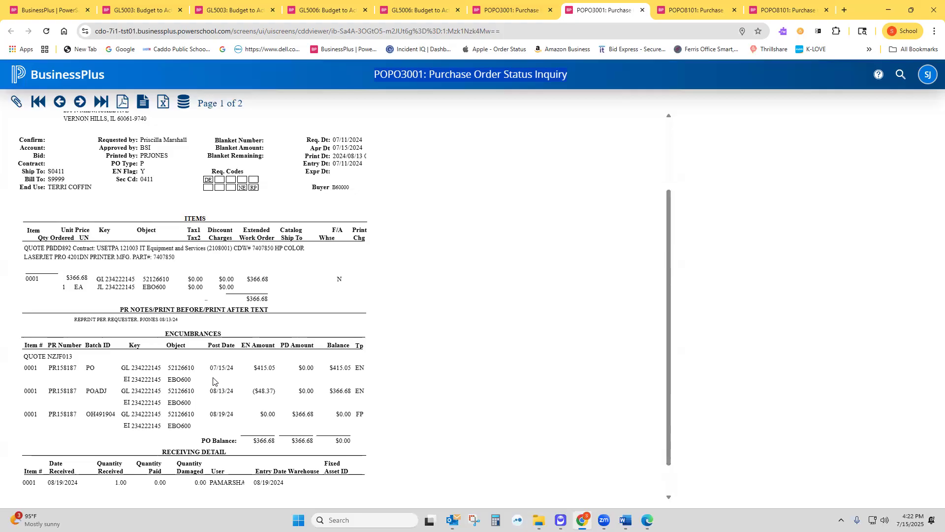
scroll(213, 380, up, 2)
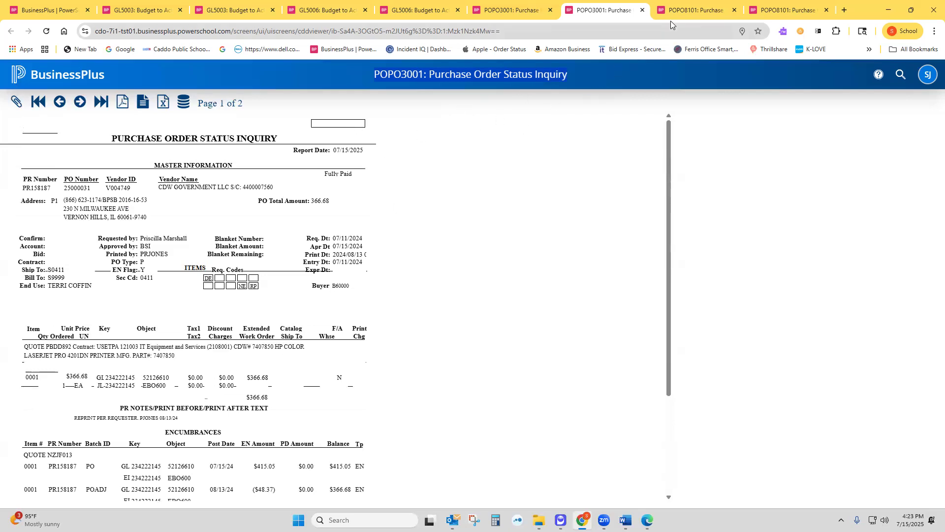
Locate POPO8101 Purchase Order Summary by Fund with Line Balance in the dashboard's report list and view its criteria form
click(683, 13)
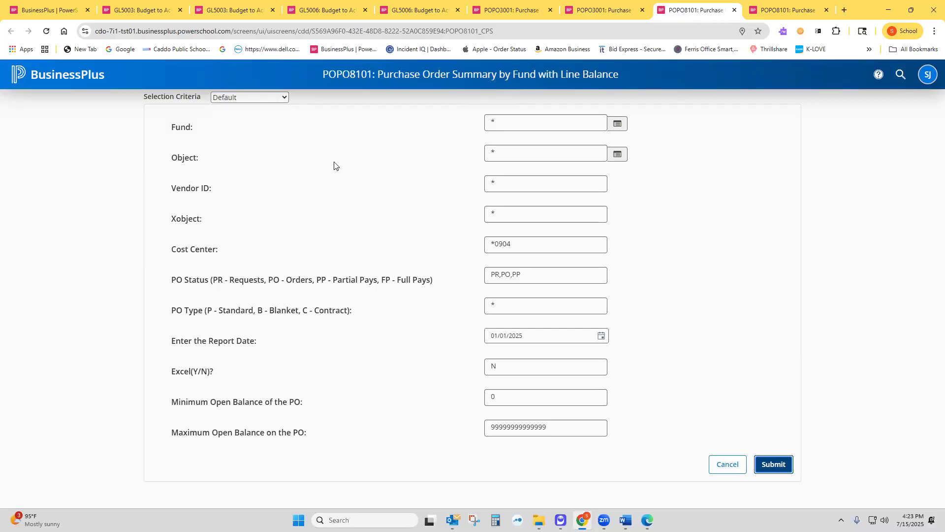
click(70, 11)
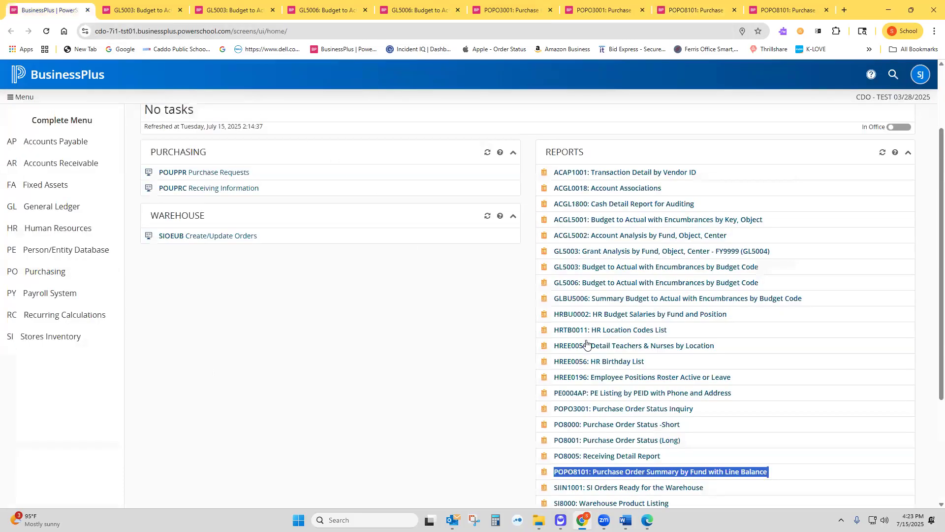
scroll(587, 345, down, 2)
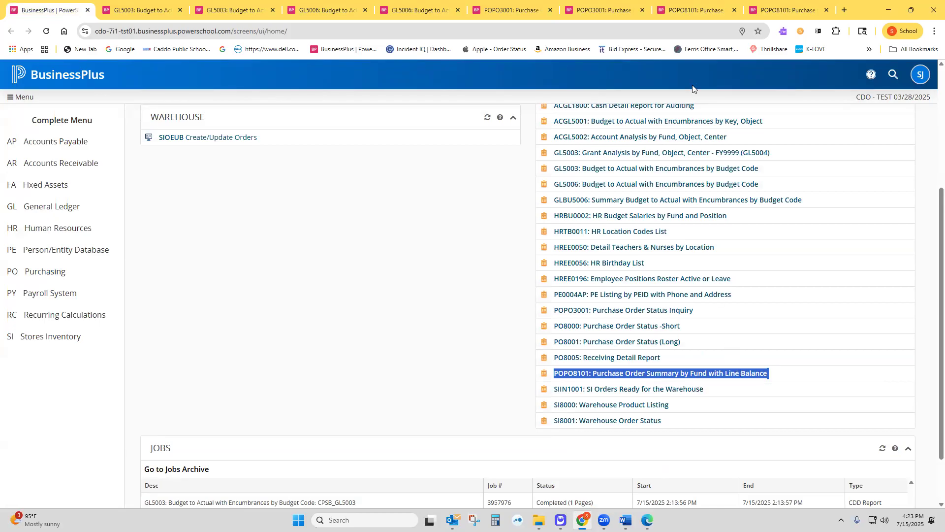
click(702, 11)
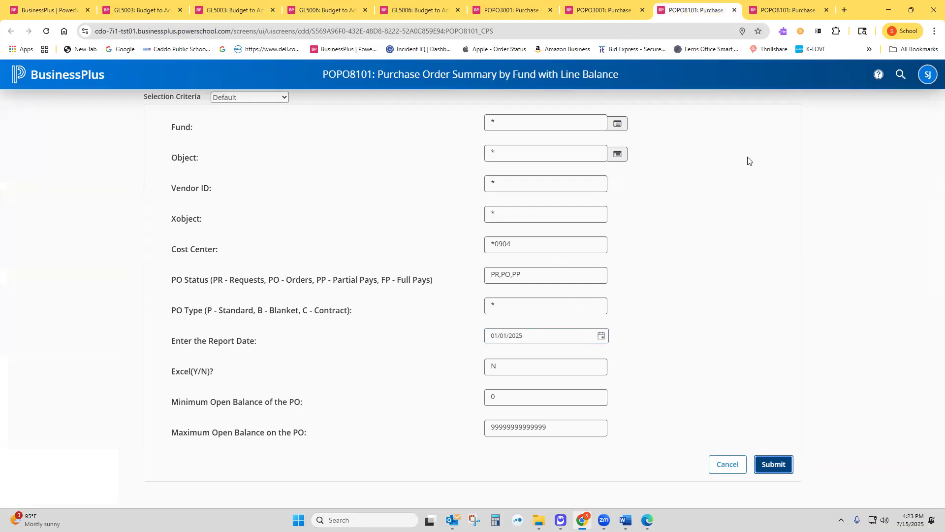
Review the generated POPO8101 purchase order summary by fund together with the criteria submitted for it
click(786, 9)
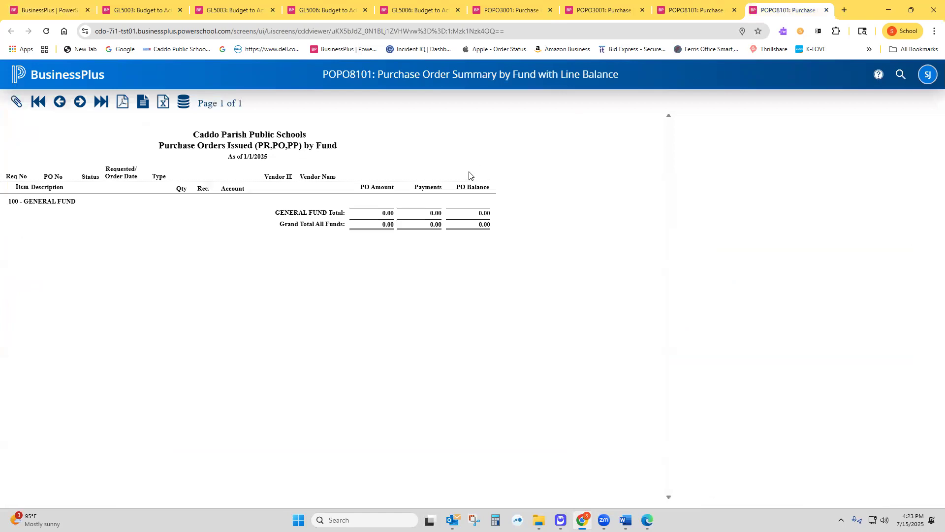
click(699, 13)
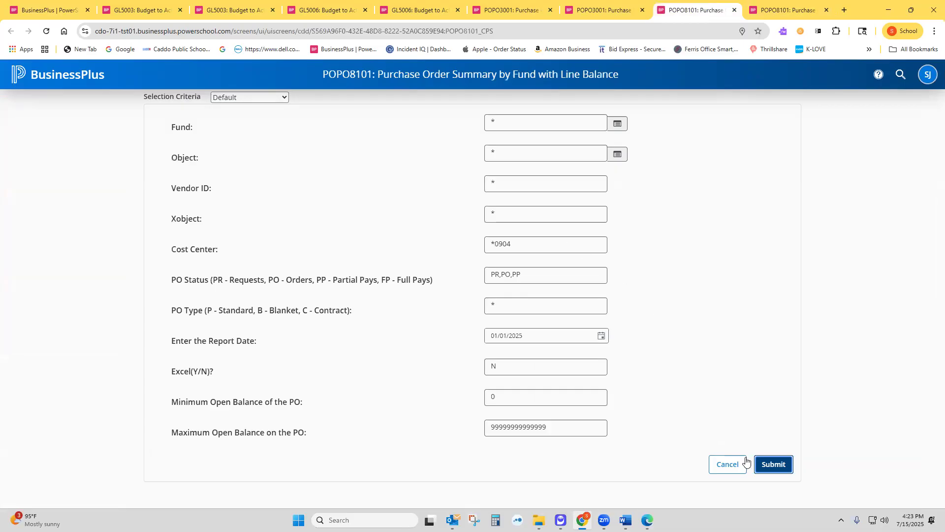
click(782, 463)
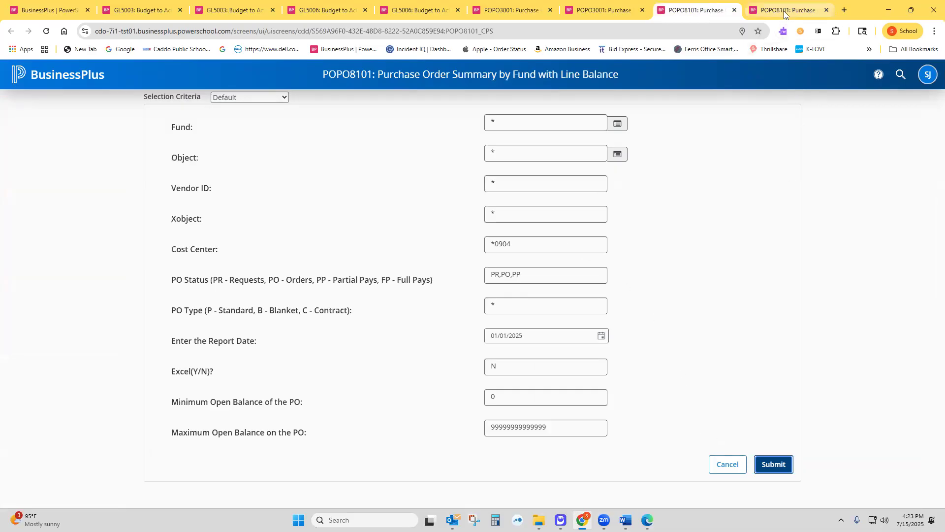
click(786, 12)
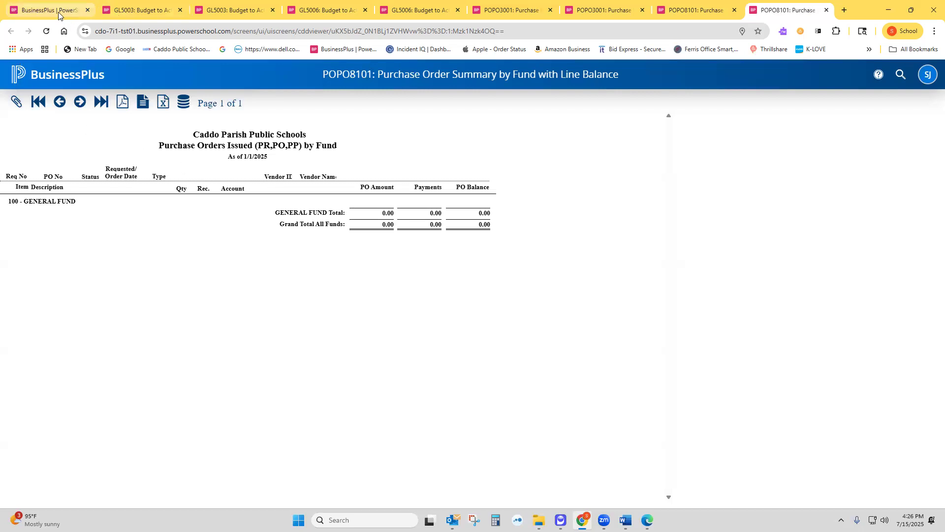
Revisit the criteria forms of the GL5003, GL5006, POPO3001 and POPO8101 reports
click(123, 10)
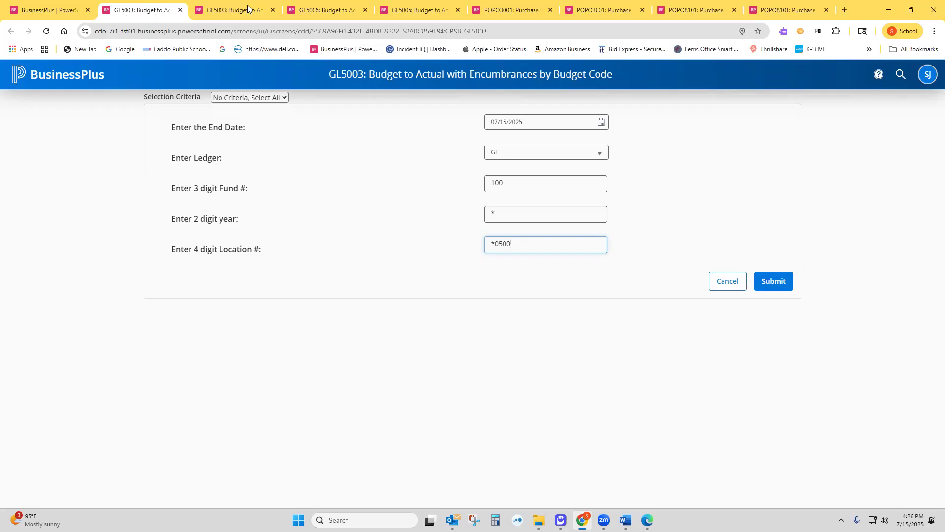
click(319, 10)
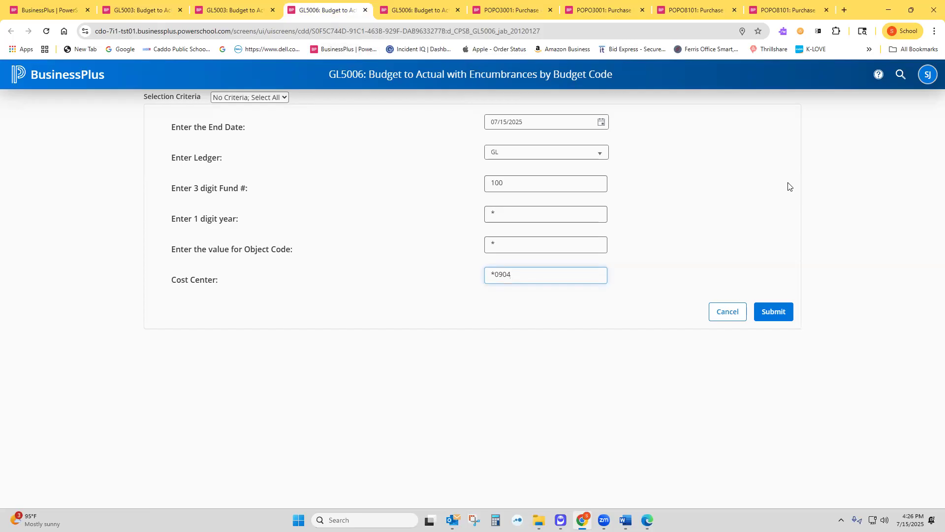
click(509, 12)
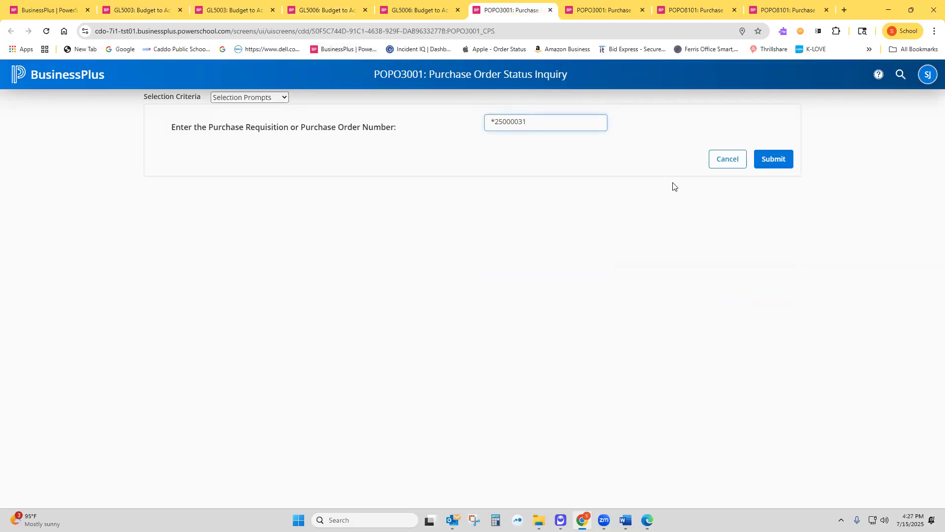
click(696, 12)
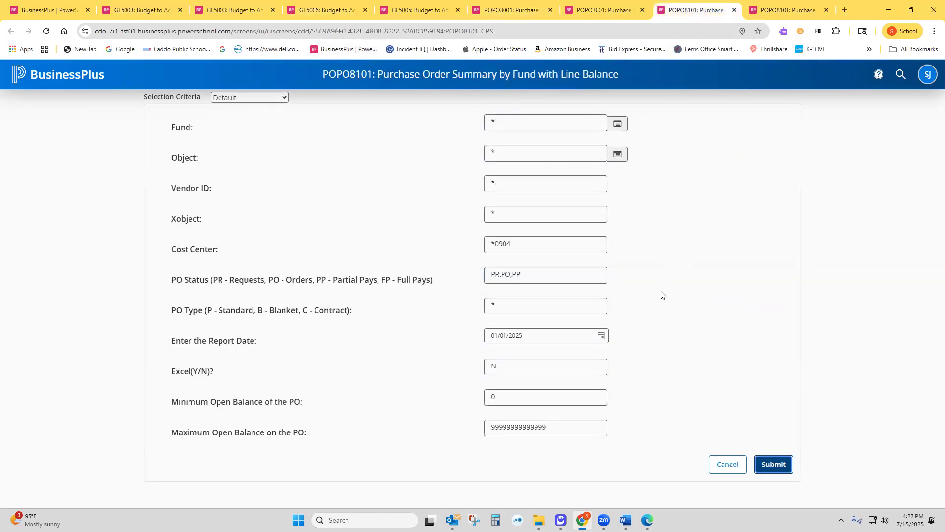